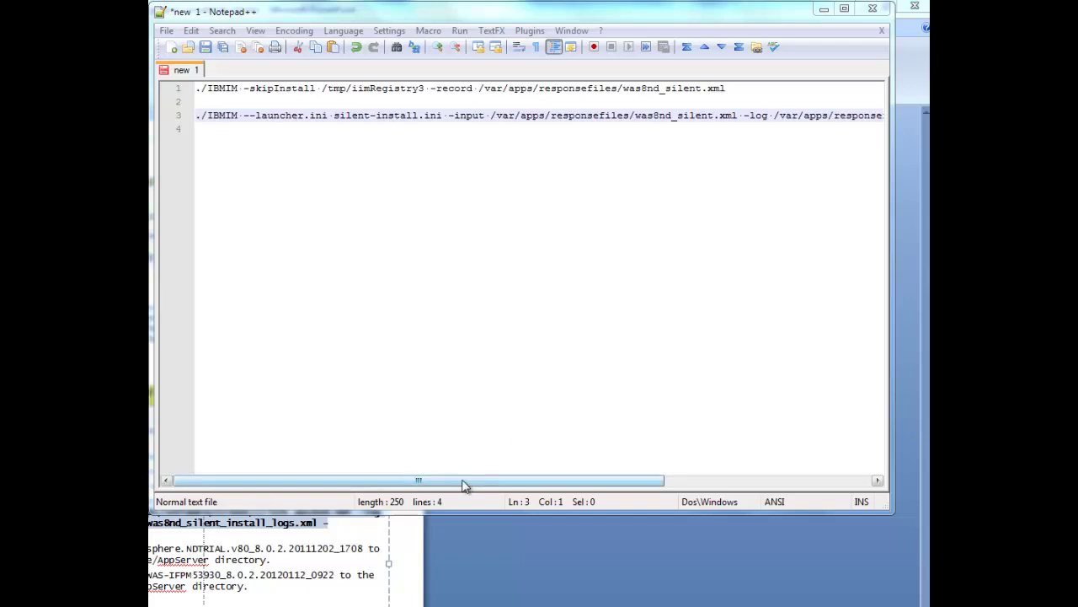
# Examine the launcher, response file, log and license arguments of the silent install command on line 3
pyautogui.moveTo(196, 115); pyautogui.dragTo(413, 114)
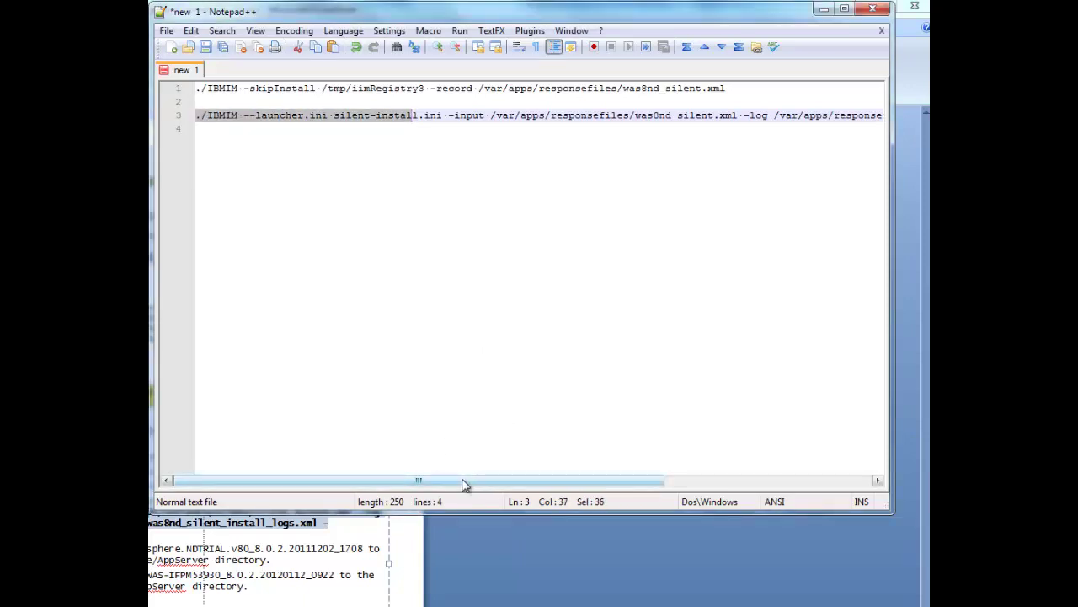
pyautogui.moveTo(463, 485); pyautogui.dragTo(529, 484)
pyautogui.moveTo(648, 115); pyautogui.dragTo(402, 115)
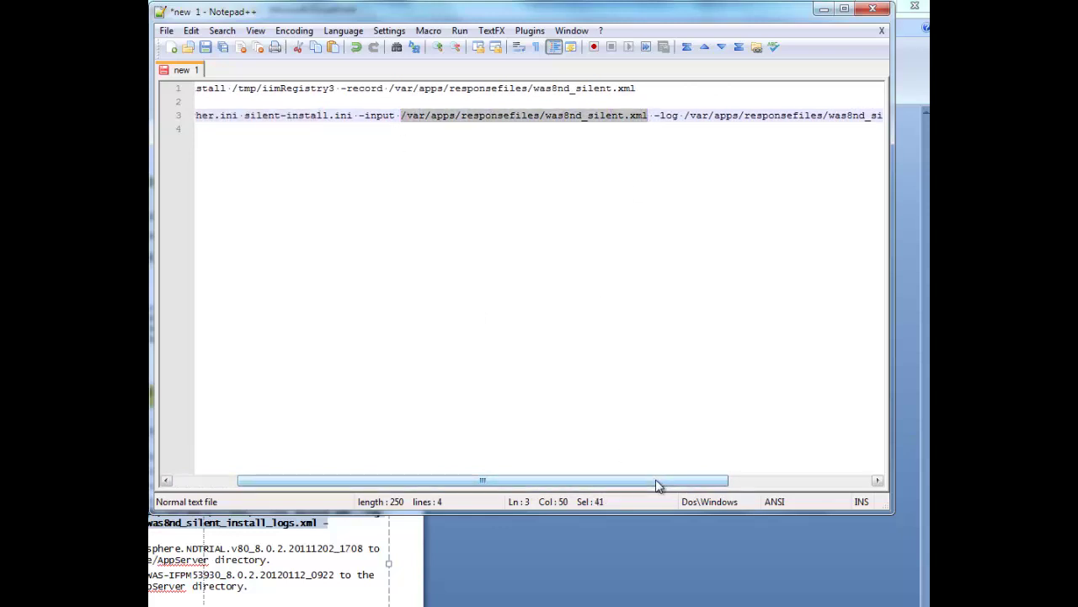
pyautogui.moveTo(658, 486); pyautogui.dragTo(777, 487)
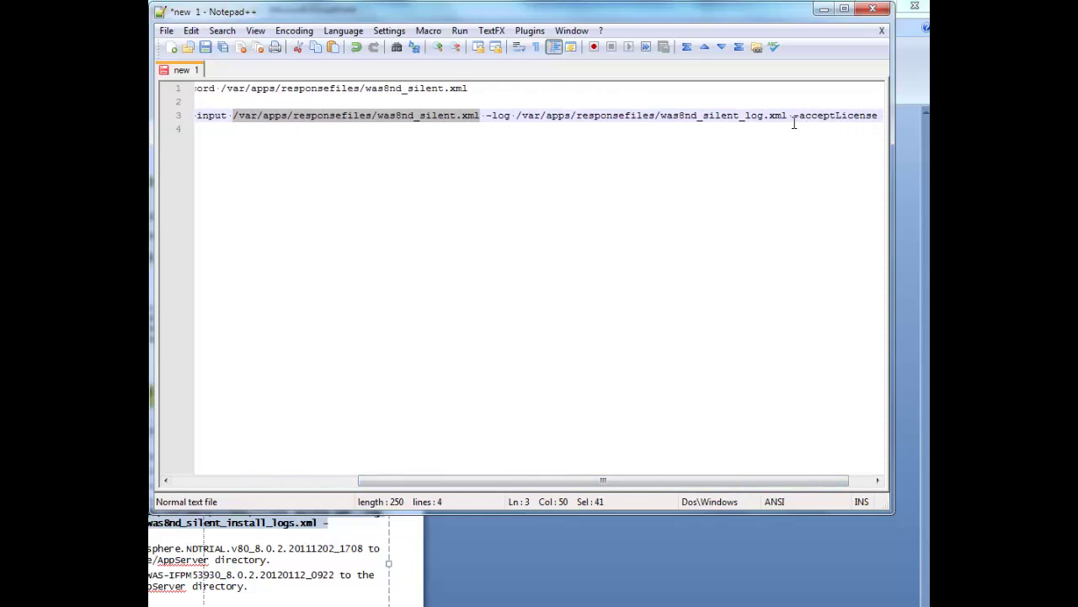
pyautogui.click(205, 483)
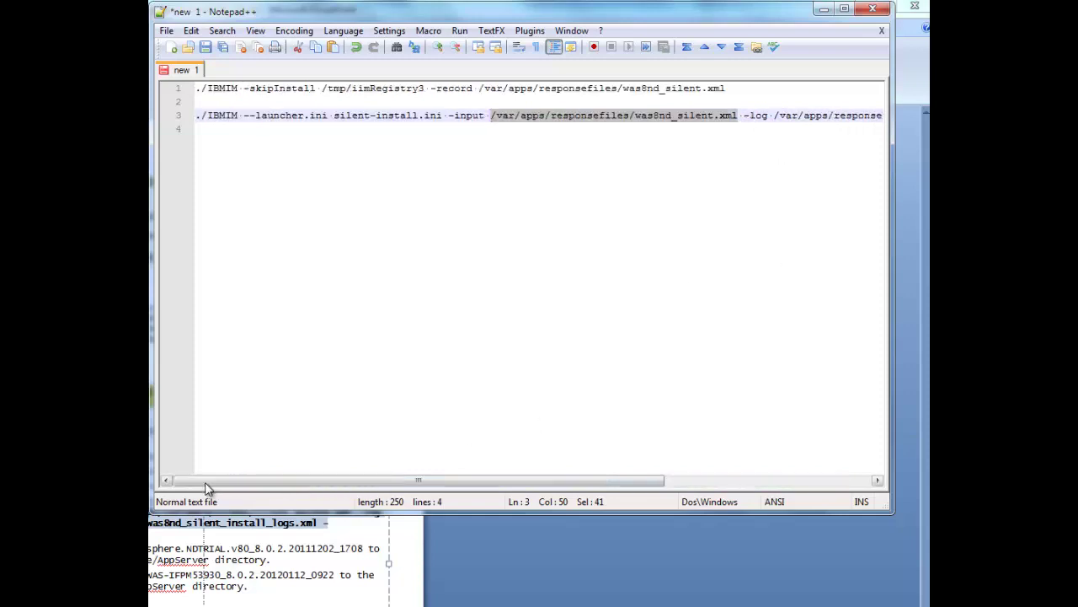
# Copy the entire silent install command on line 3 and switch to the CentOS remote desktop terminal
pyautogui.click(199, 116)
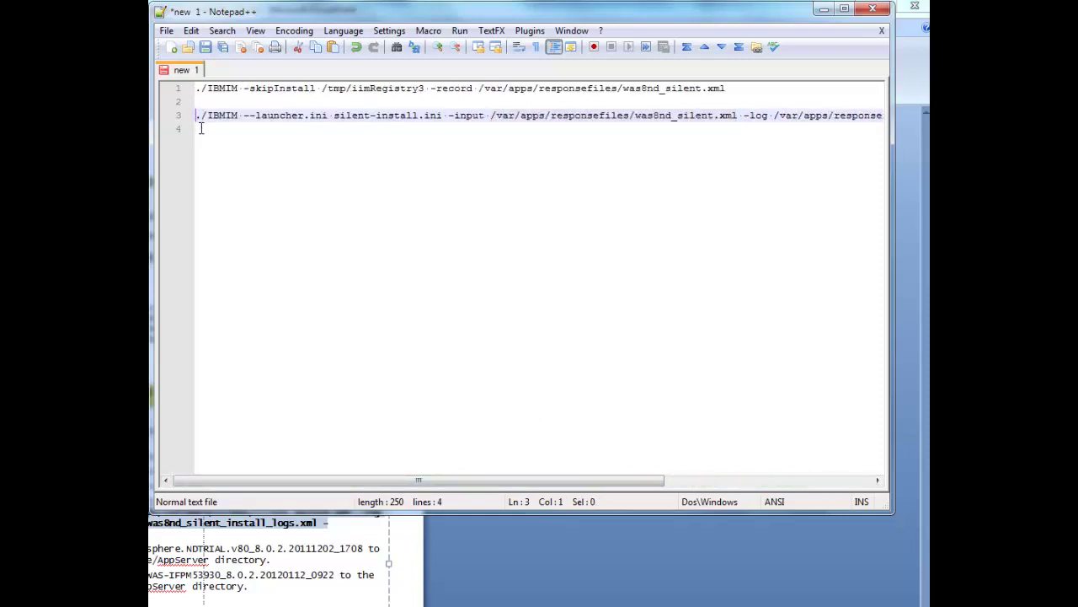
pyautogui.hotkey('shift', 'End')
pyautogui.hotkey('ctrl', 'c')
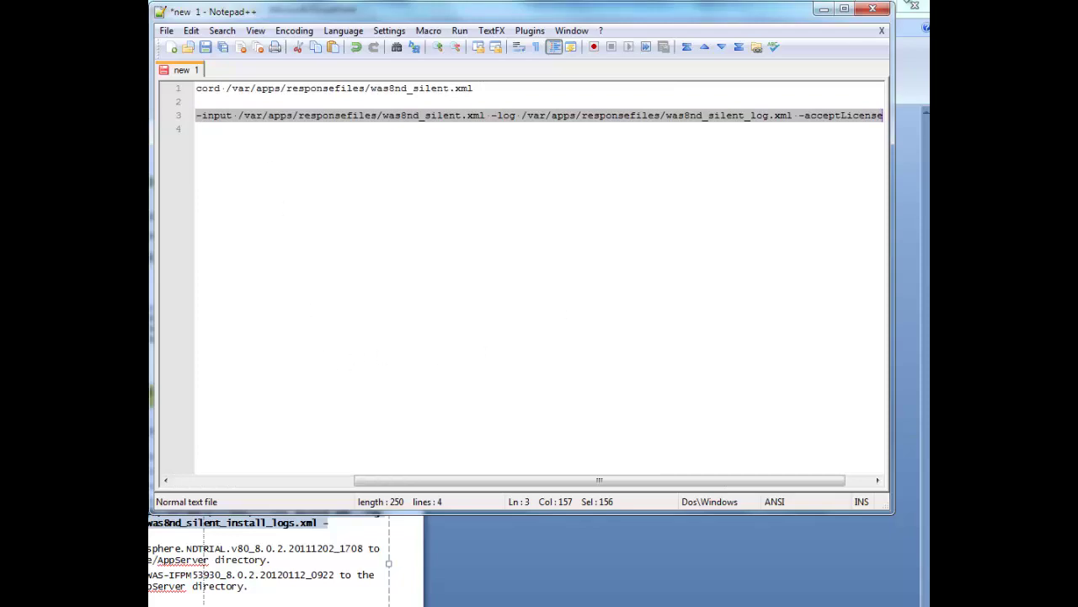
pyautogui.click(823, 9)
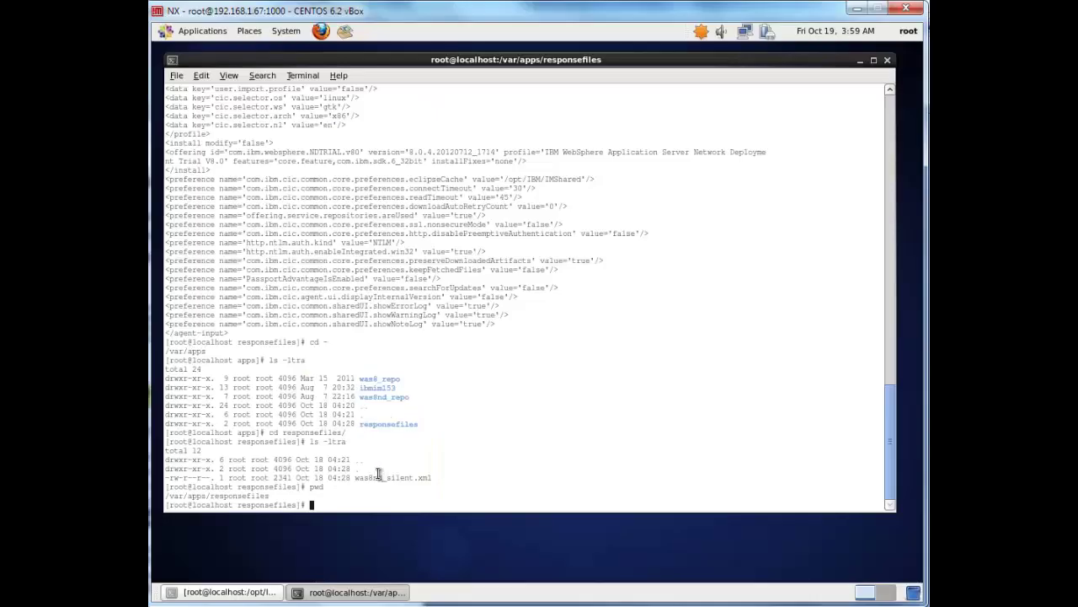
pyautogui.rightClick(359, 430)
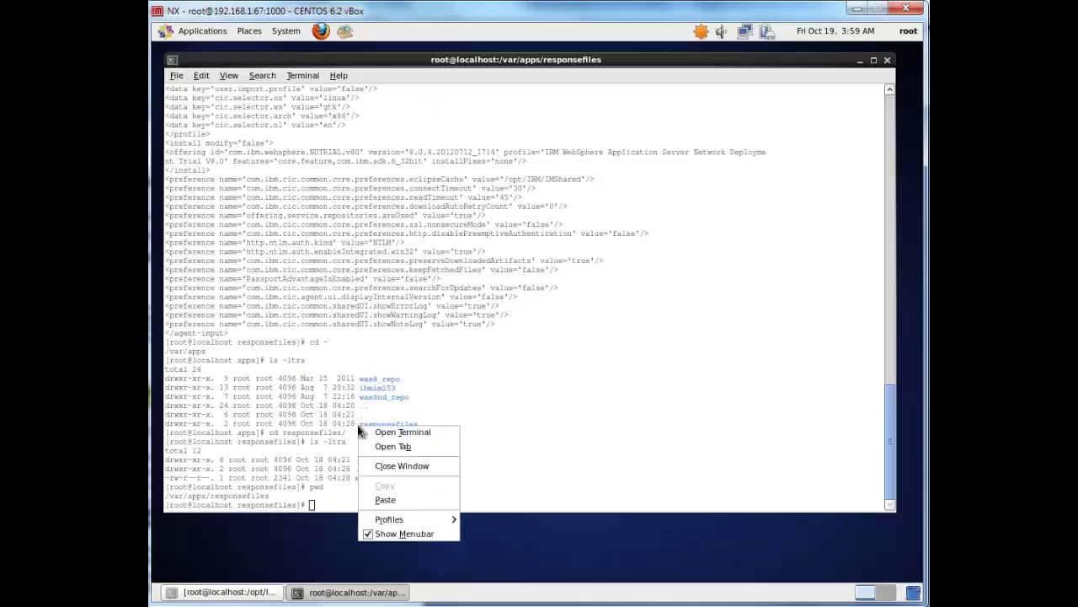
pyautogui.click(387, 500)
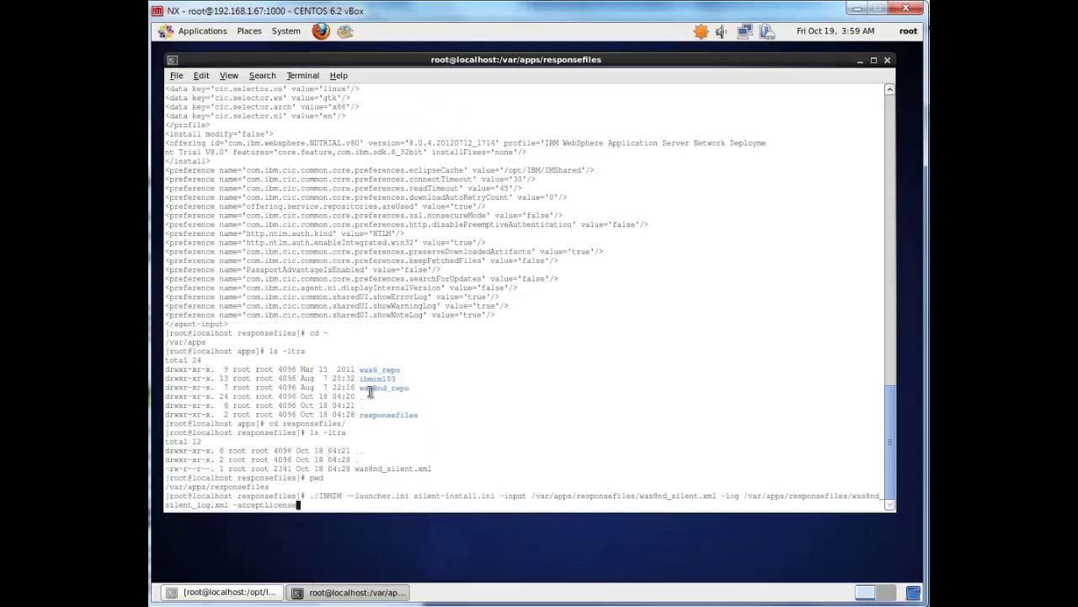
pyautogui.hotkey('ctrl', 'c')
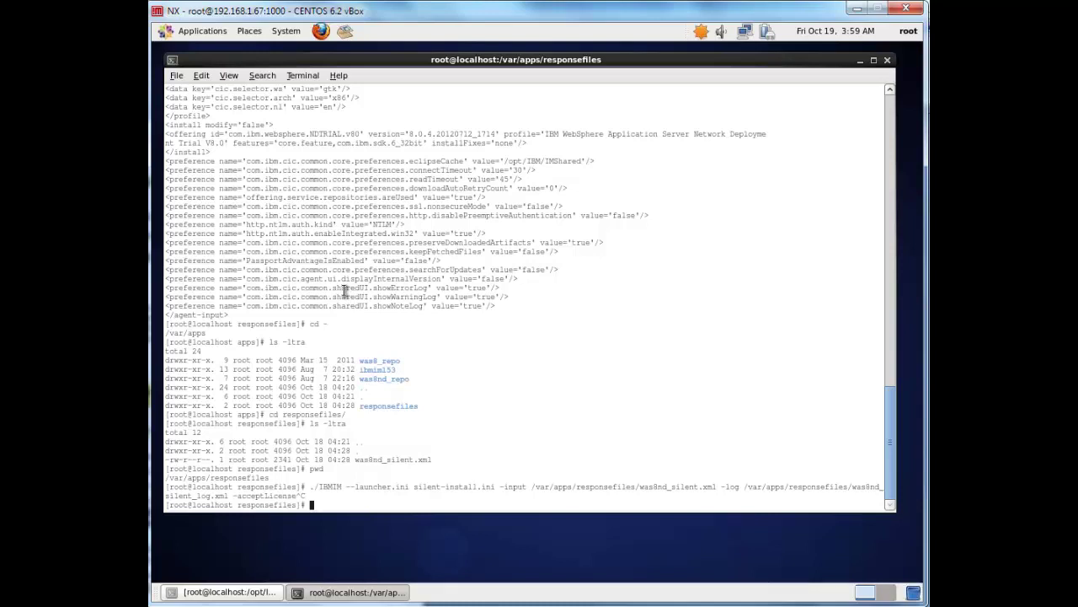
# Change to the /opt directory and list its contents with ls -ltra
pyautogui.write('cd /op')
pyautogui.write('t')
pyautogui.press('Return')
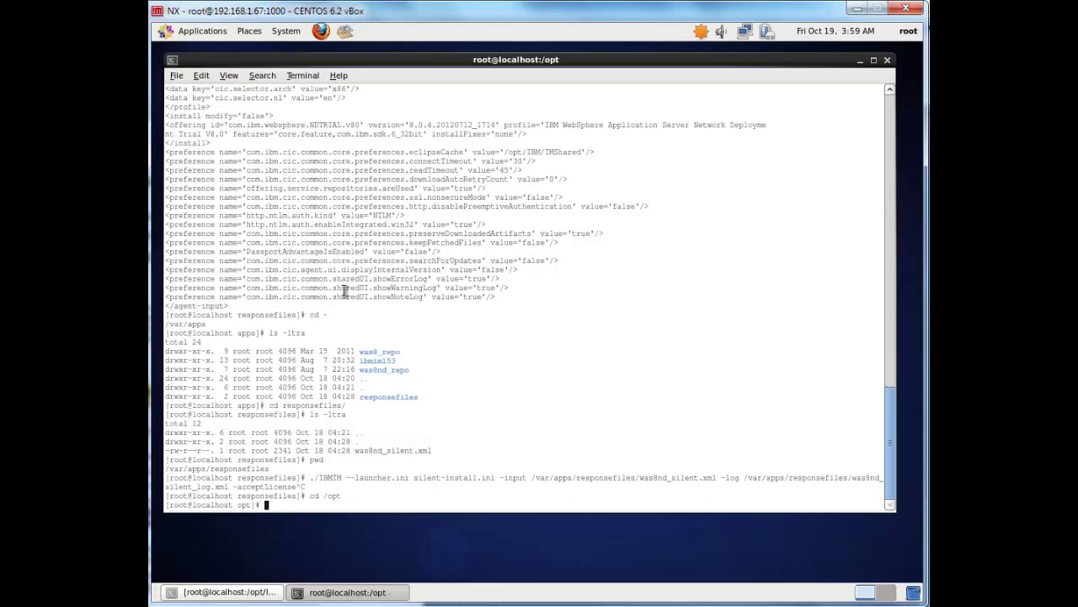
pyautogui.write('ls -ltra')
pyautogui.press('Return')
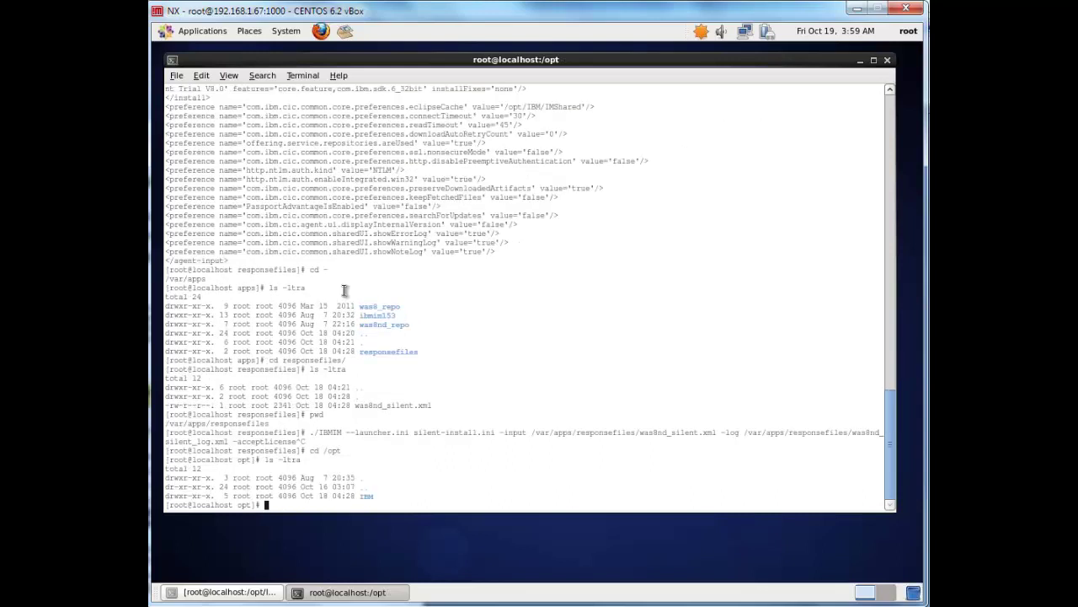
# Change into the IBM directory and list its contents with ls
pyautogui.write('cd IBM/')
pyautogui.press('Return')
pyautogui.write('ls')
pyautogui.press('Return')
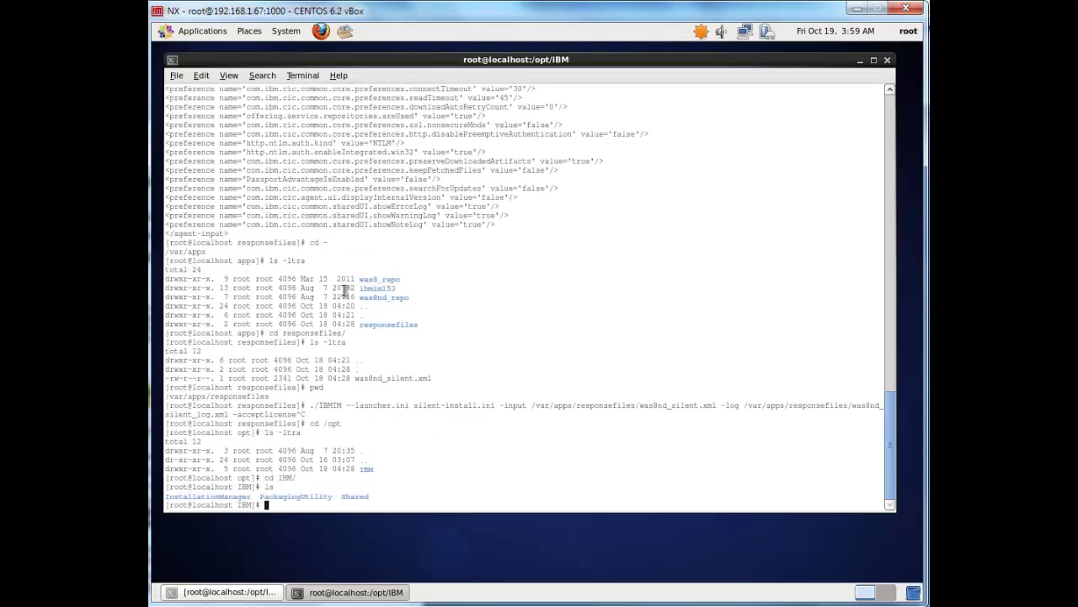
# Change into the InstallationManager directory, print its full path and list its contents in long format
pyautogui.write('cd I')
pyautogui.press('Tab')
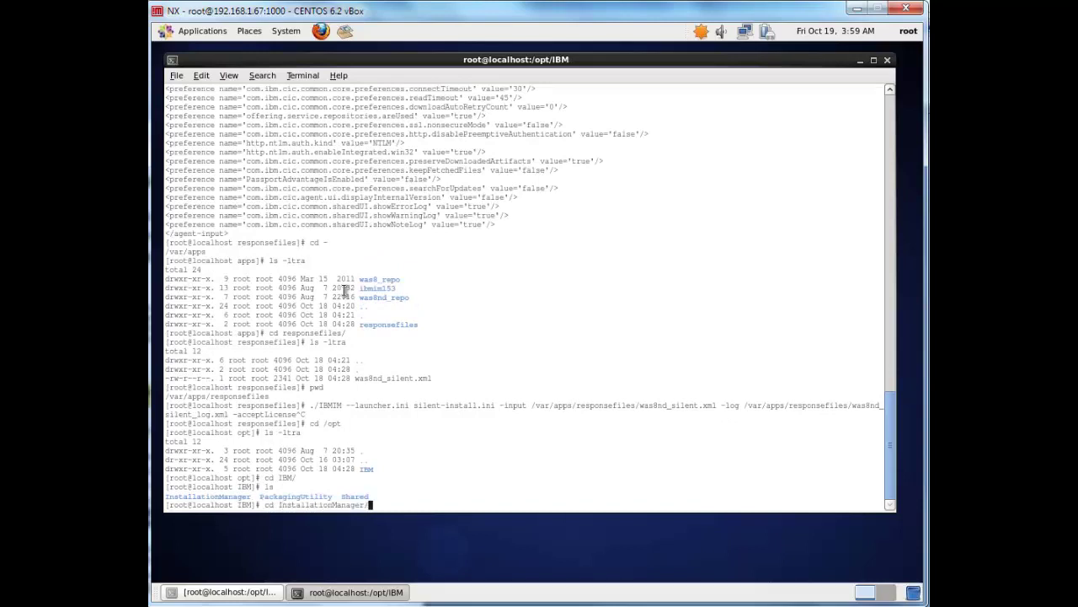
pyautogui.press('Return')
pyautogui.write('pwd')
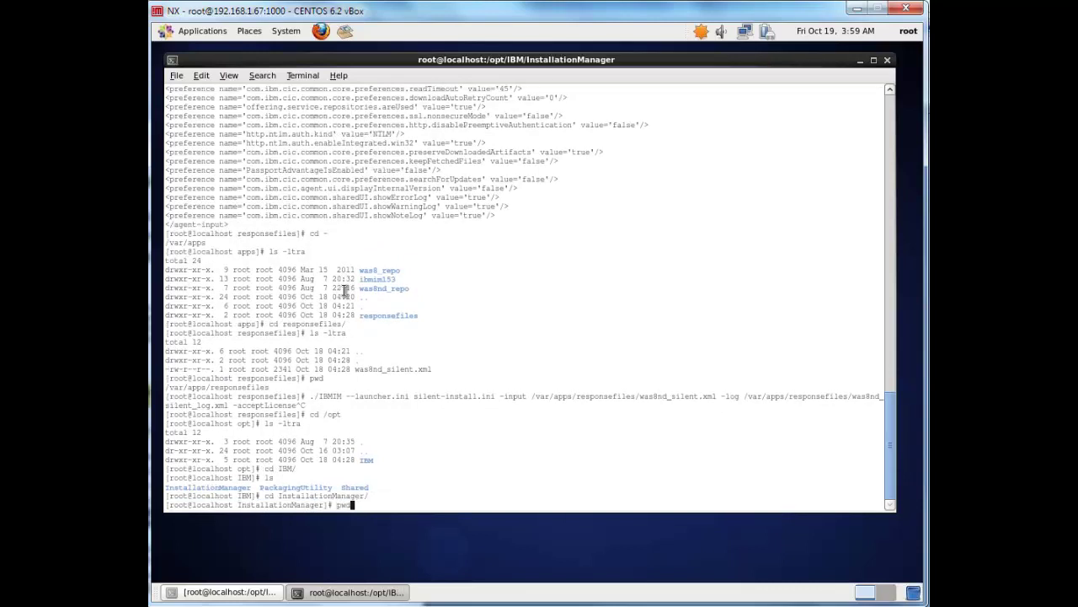
pyautogui.press('Return')
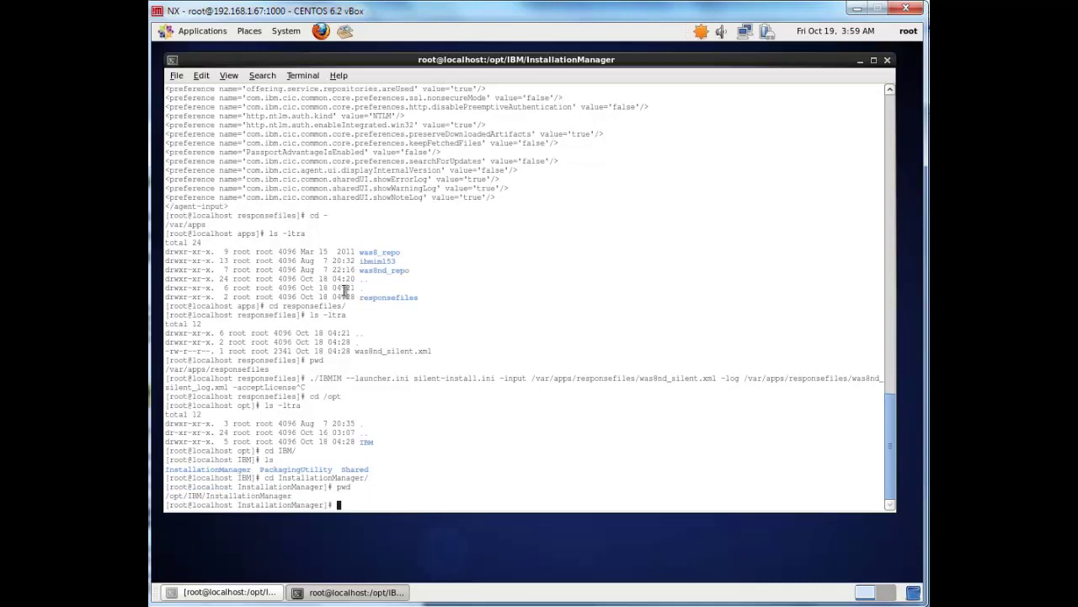
pyautogui.write('ll')
pyautogui.press('Return')
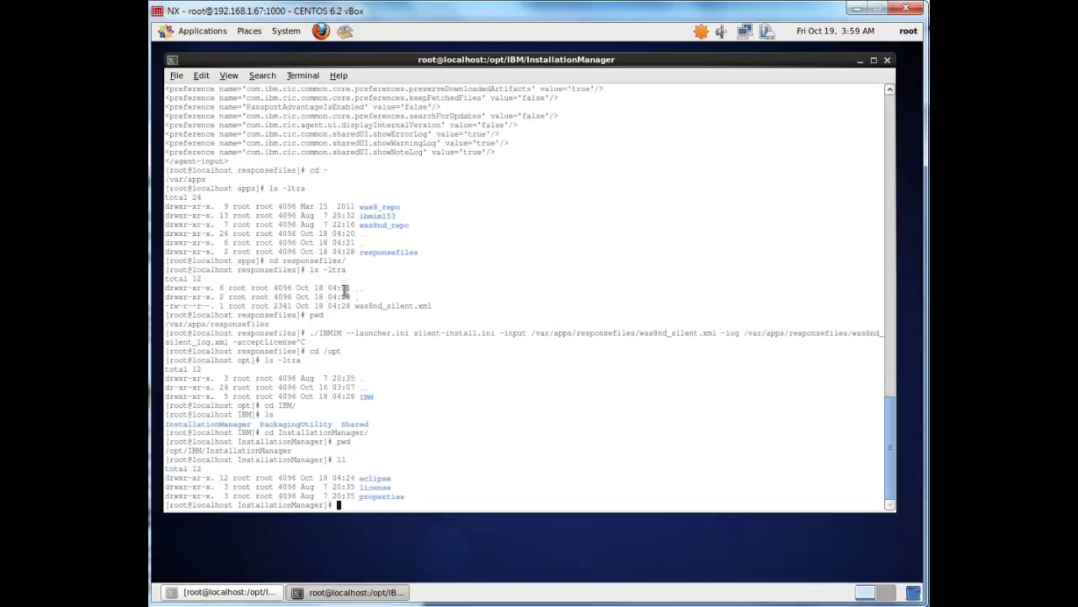
# Change into the eclipse directory and list its files in long format
pyautogui.write('cd ')
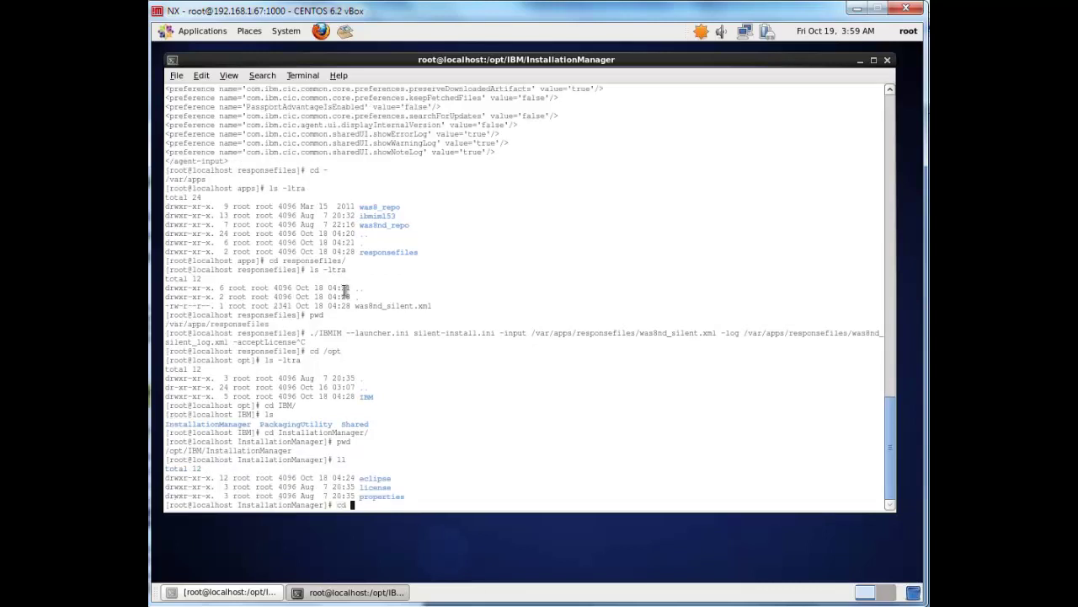
pyautogui.write('eclipse/')
pyautogui.press('Return')
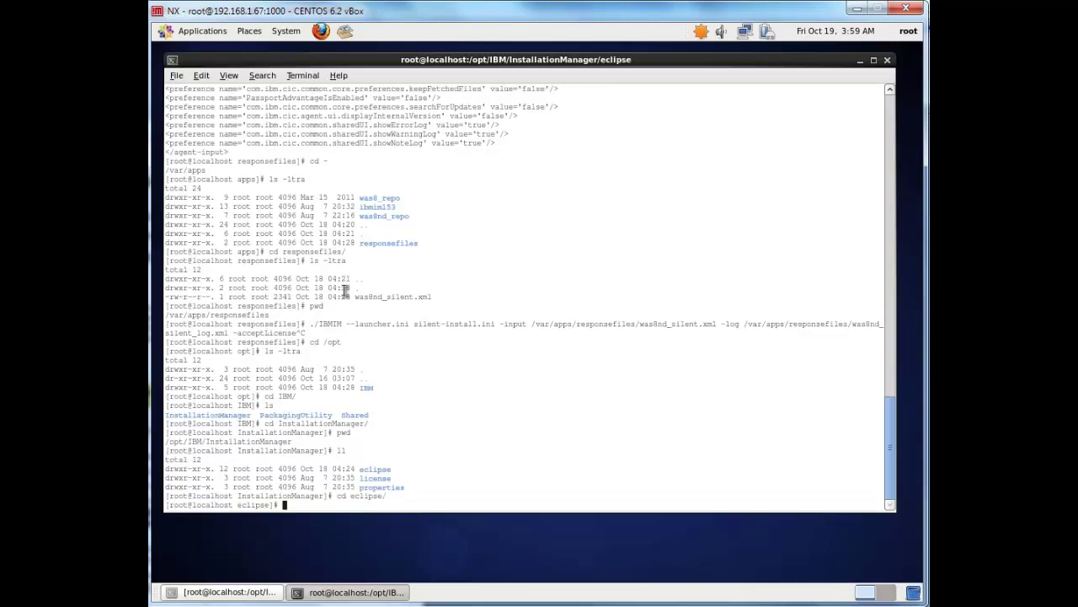
pyautogui.write('ll')
pyautogui.press('Return')
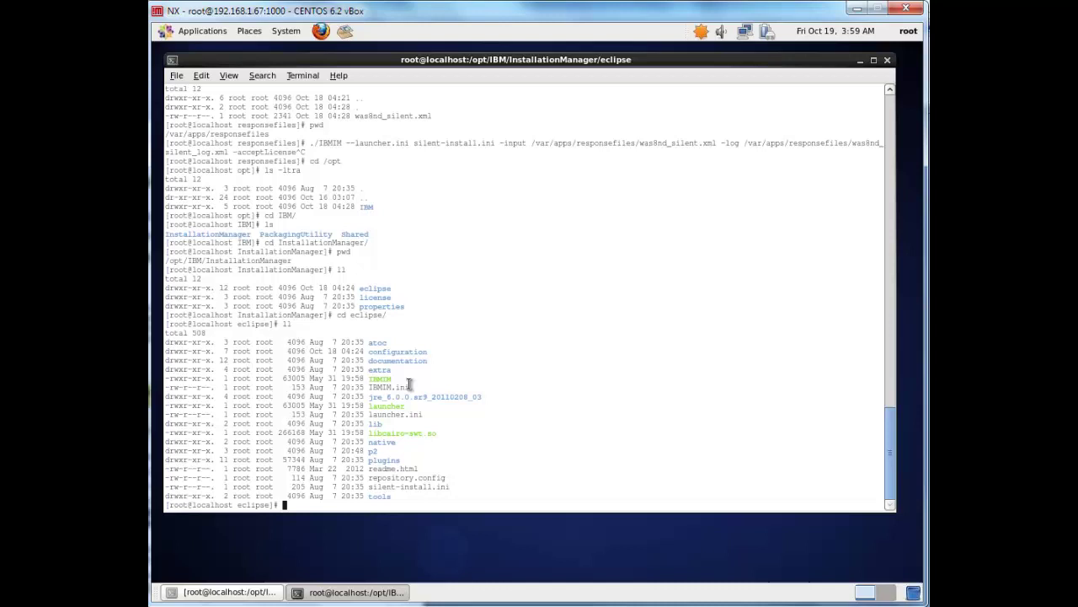
# Run the copied IBMIM silent install command with the was8nd_silent.xml response file, log file and -acceptLicense option
pyautogui.rightClick(454, 339)
pyautogui.click(495, 417)
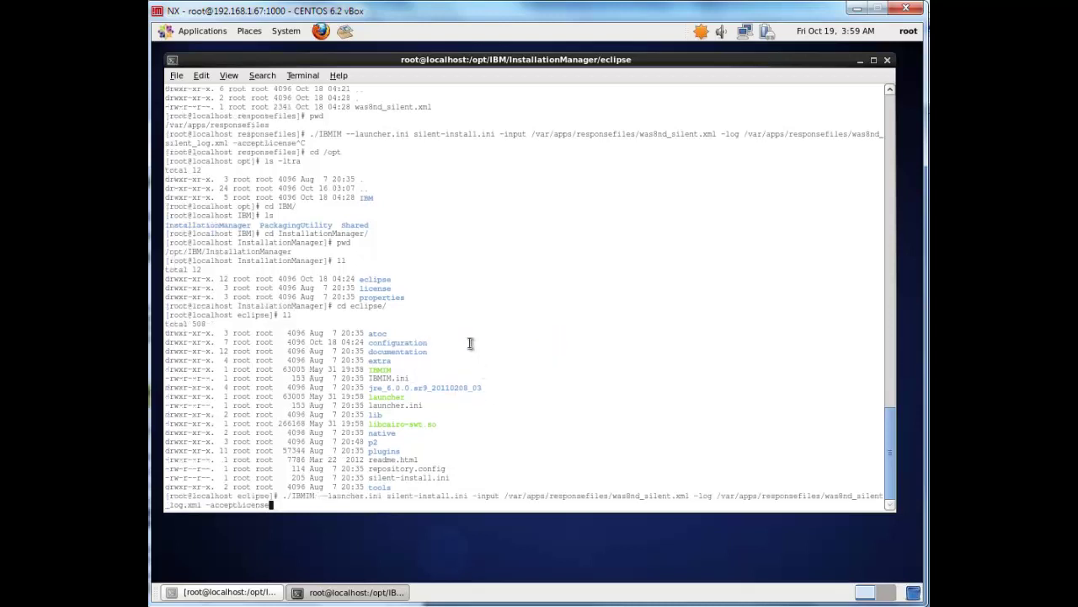
pyautogui.press('Return')
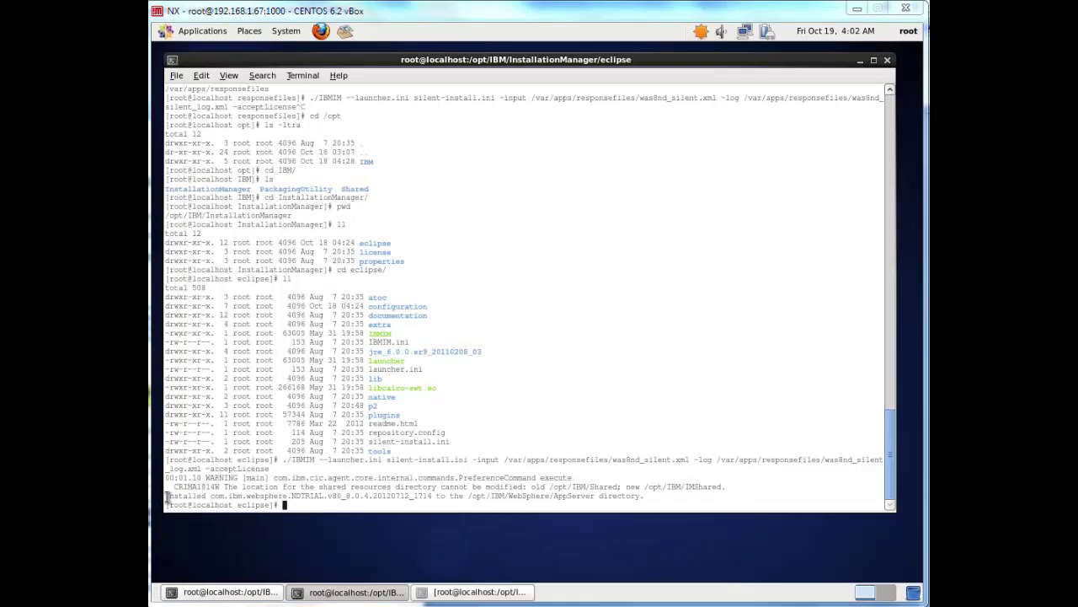
# Copy the installation path /opt/IBM/WebSphere/AppServer from the installer's final output line
pyautogui.moveTo(165, 496); pyautogui.dragTo(643, 495)
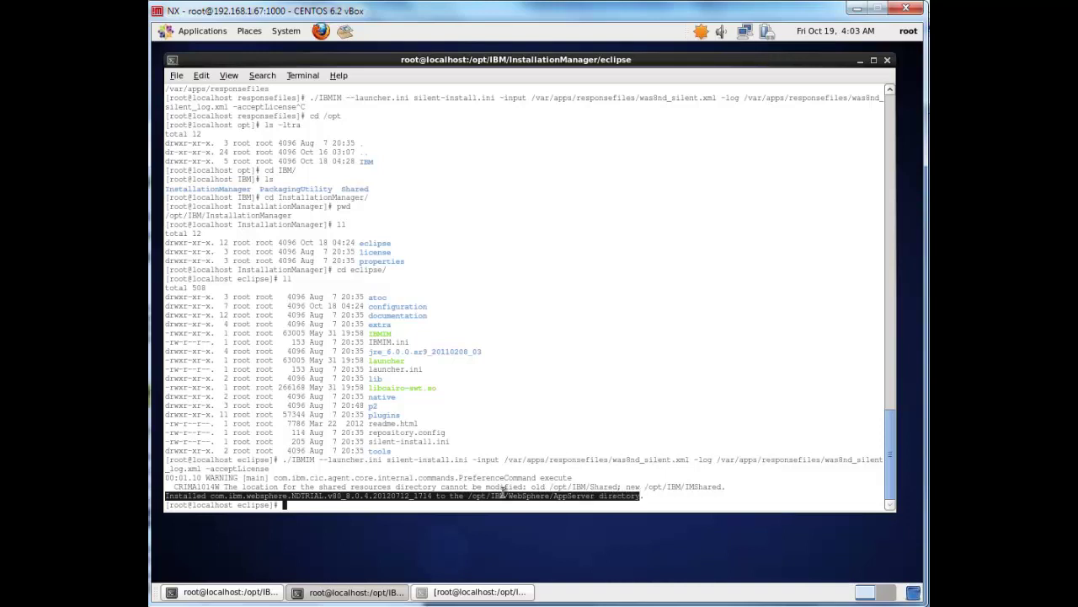
pyautogui.moveTo(469, 496); pyautogui.dragTo(593, 496)
pyautogui.rightClick(587, 496)
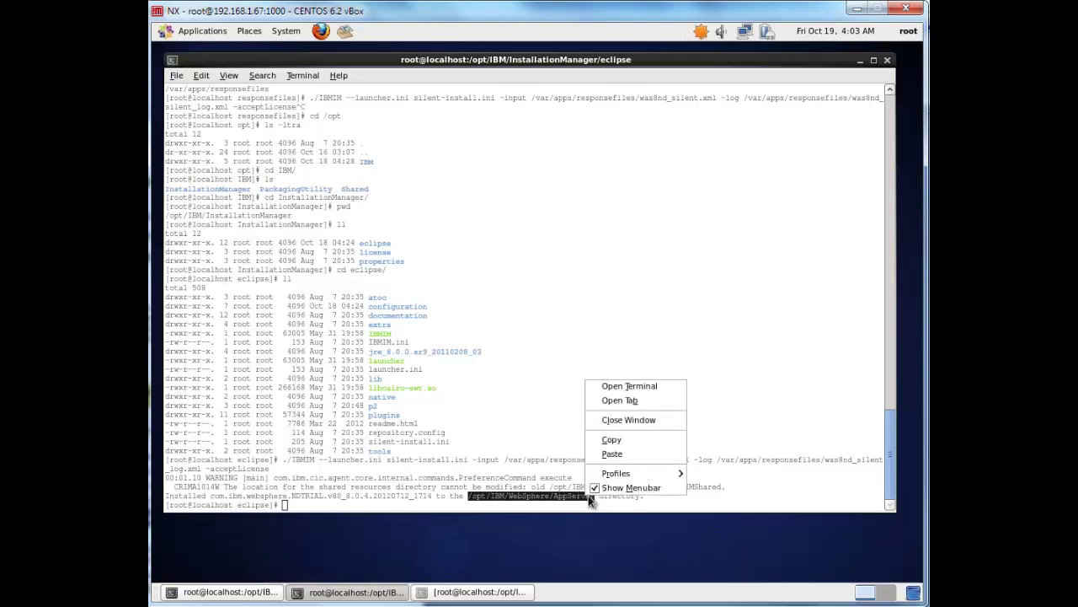
pyautogui.click(620, 438)
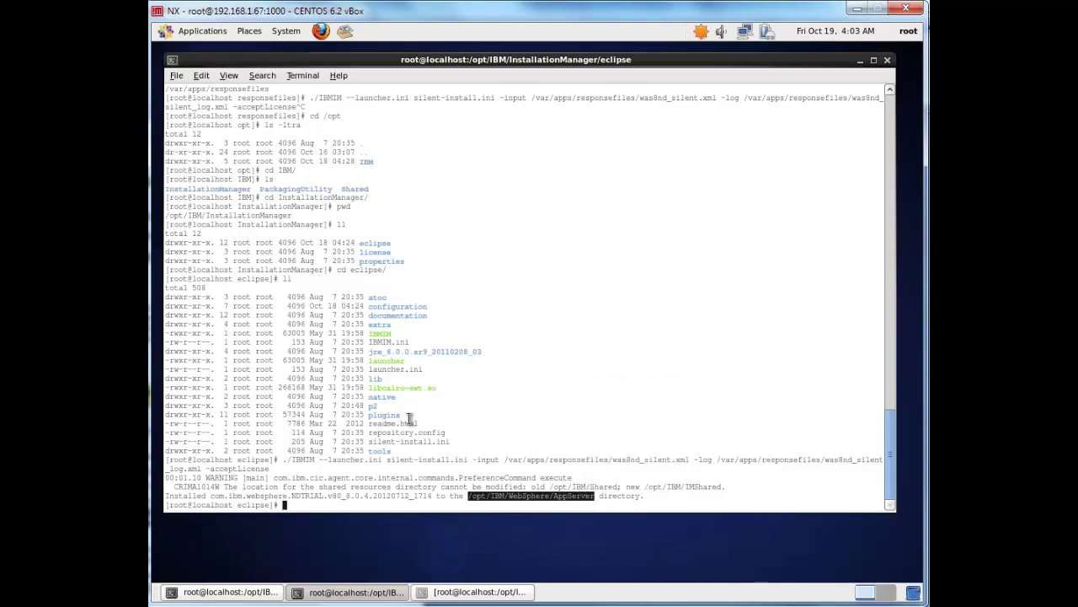
# Switch to the third terminal window and change to the copied directory /opt/IBM/WebSphere/AppServer
pyautogui.click(459, 592)
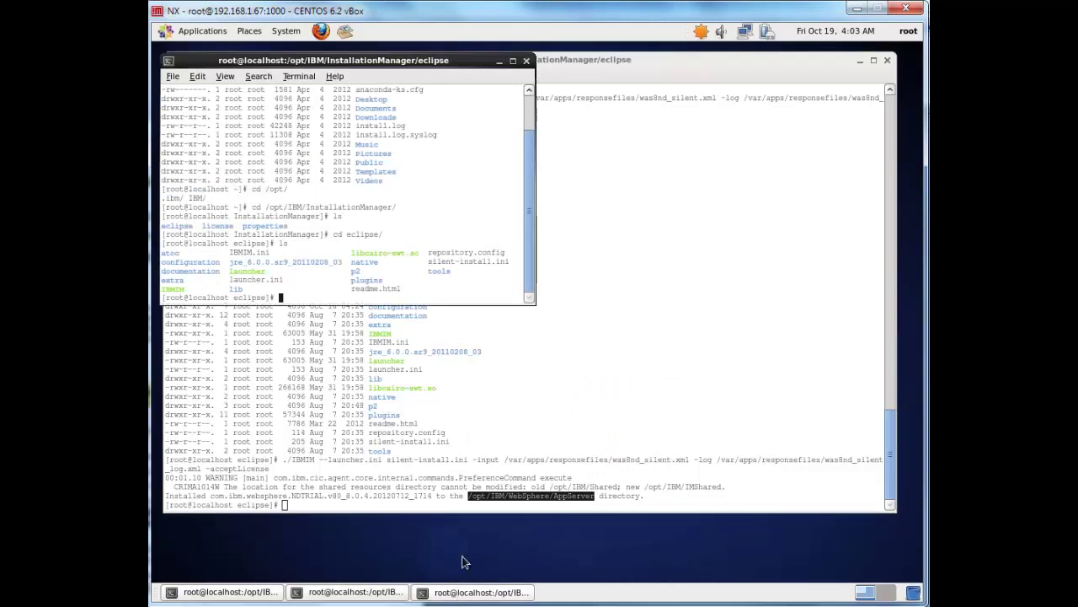
pyautogui.write('cd')
pyautogui.rightClick(337, 239)
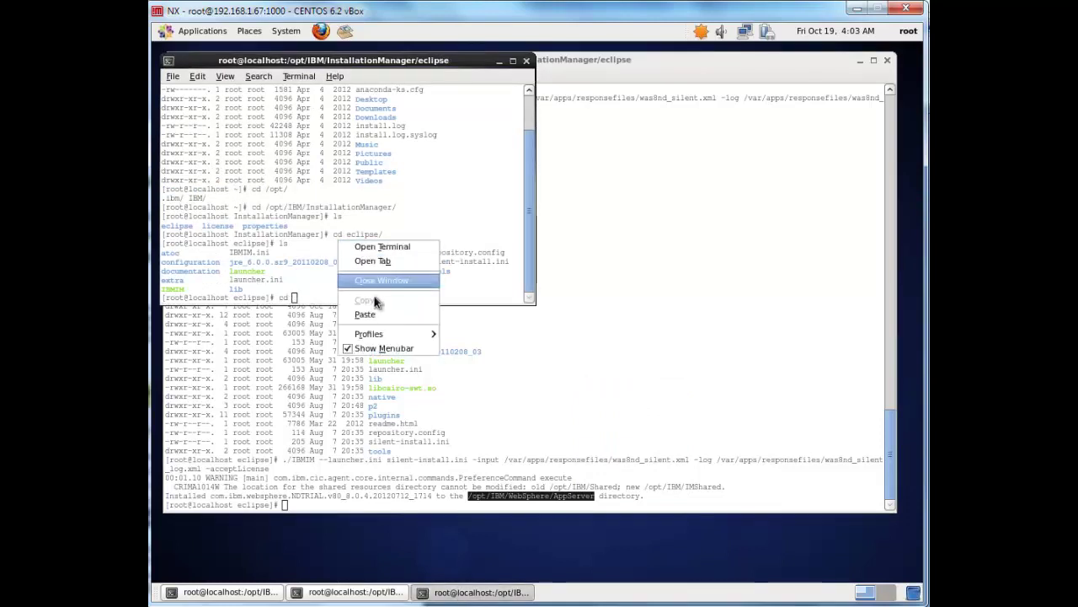
pyautogui.click(377, 315)
pyautogui.press('Return')
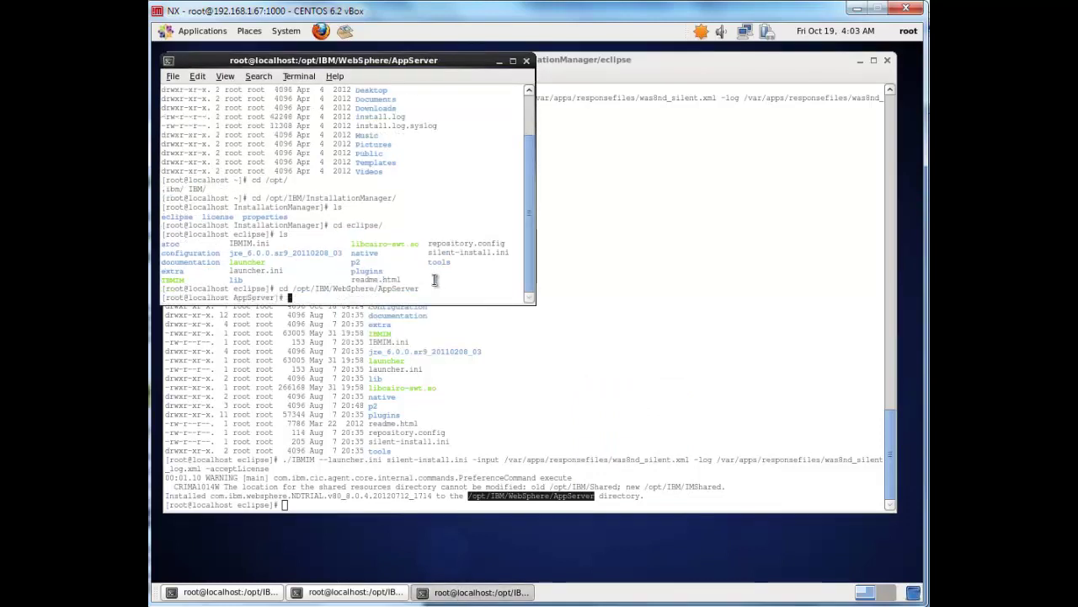
# Enlarge the terminal window and list the AppServer directory's contents in long format
pyautogui.moveTo(529, 298); pyautogui.dragTo(773, 438)
pyautogui.write('ll')
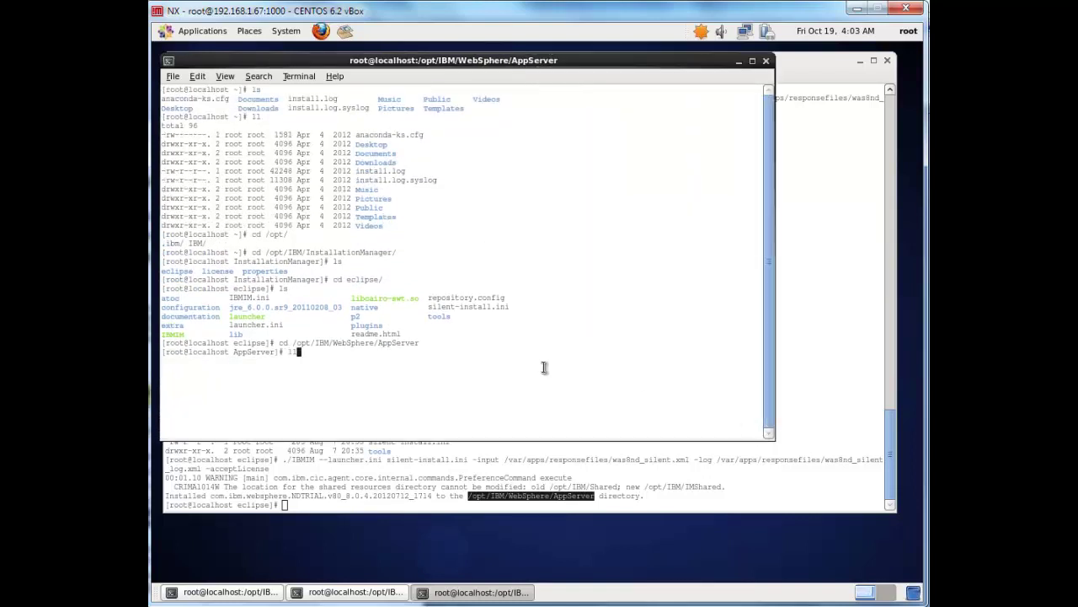
pyautogui.press('Return')
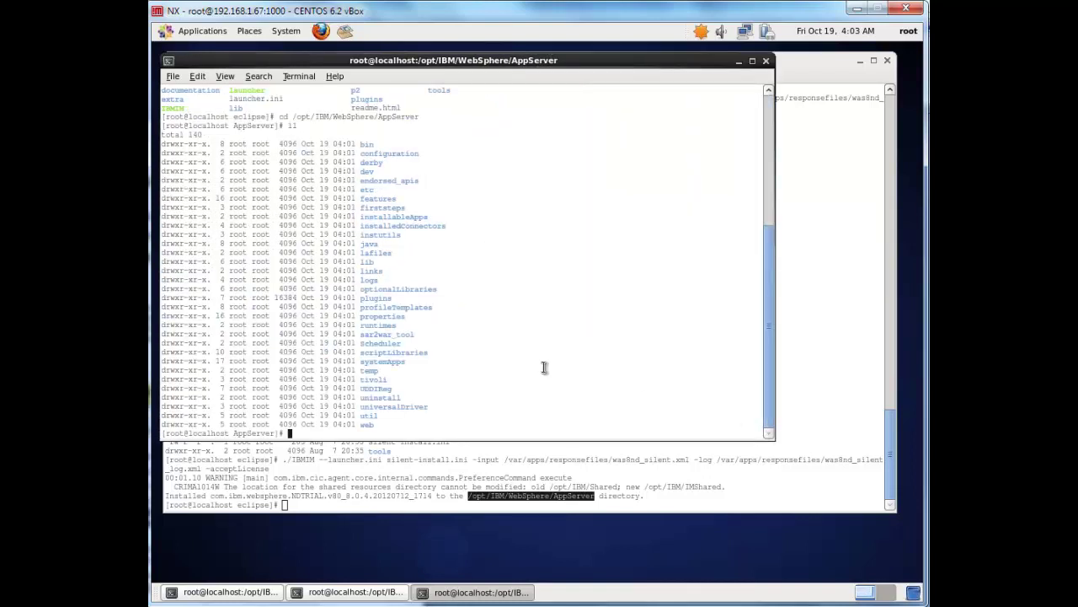
# Change into the bin directory and list its scripts, first in short and again in long format
pyautogui.write('cd bin/')
pyautogui.press('Return')
pyautogui.write('ls')
pyautogui.press('Return')
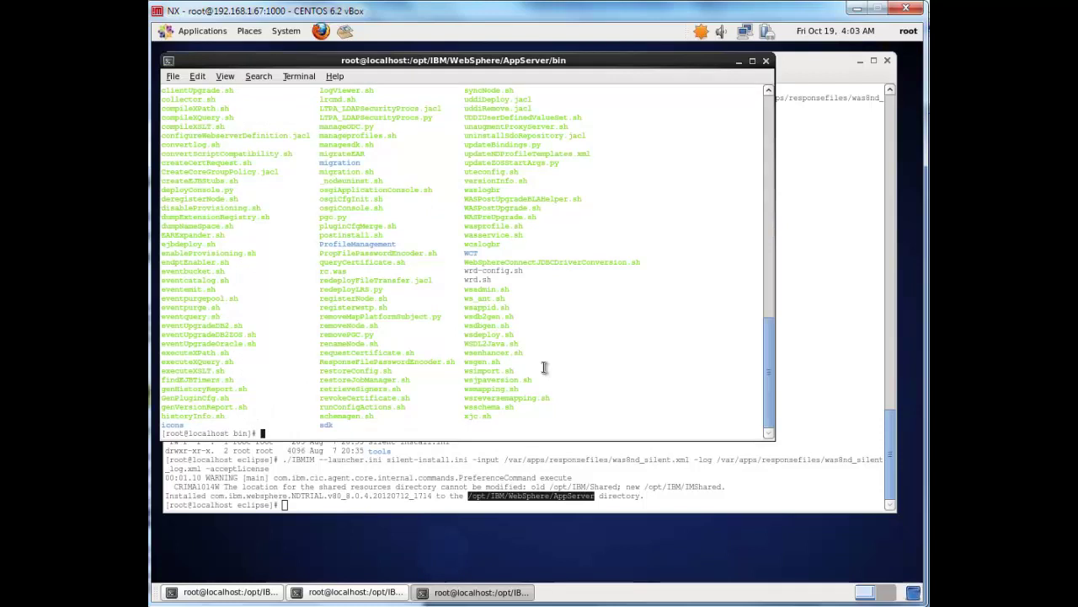
pyautogui.write('ll')
pyautogui.press('Return')
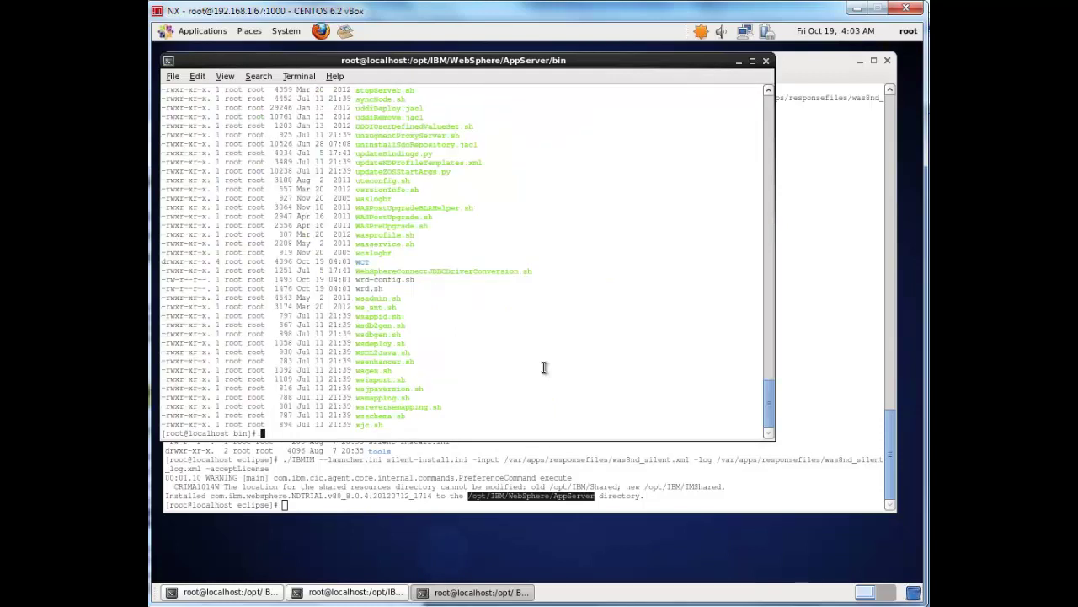
# Run ./versionInfo.sh to generate the WebSphere installation status report
pyautogui.write('./ver')
pyautogui.press('Tab')
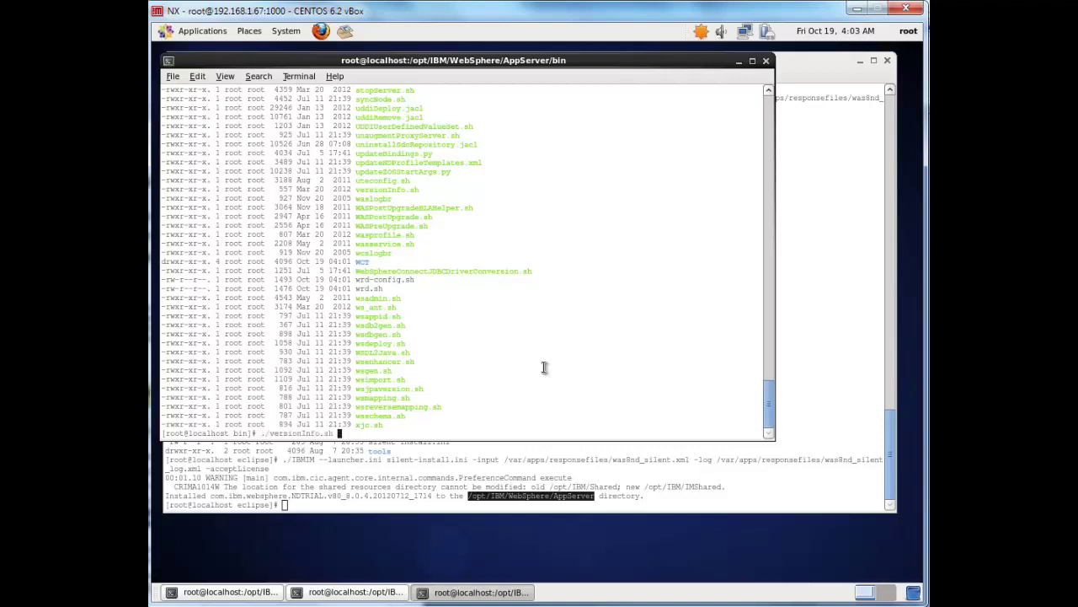
pyautogui.press('Return')
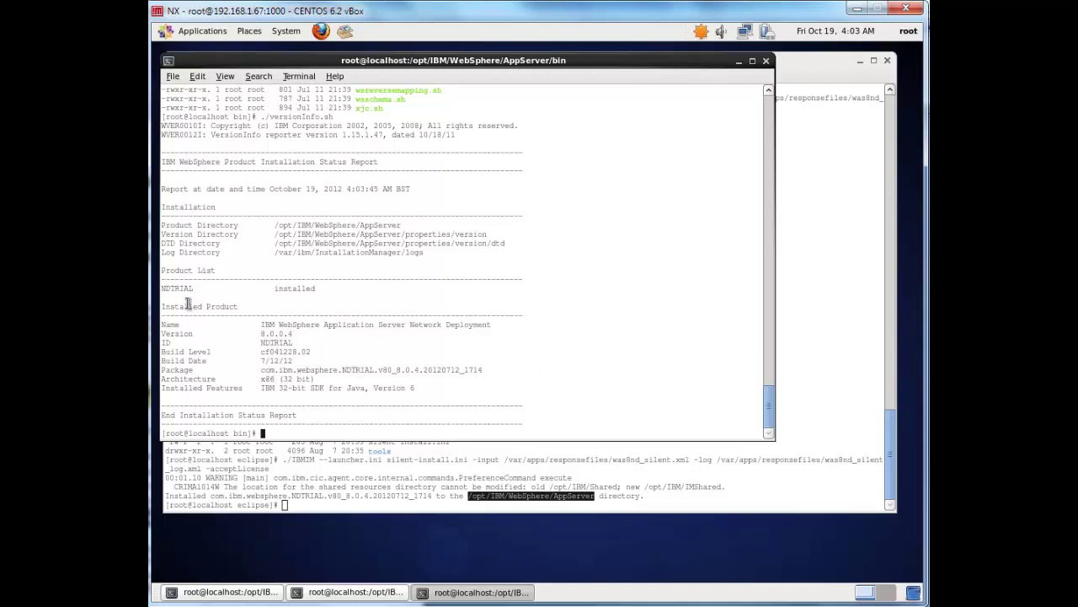
# Examine the installed product's name, version, ID and installed features in the status report
pyautogui.moveTo(167, 326); pyautogui.dragTo(490, 326)
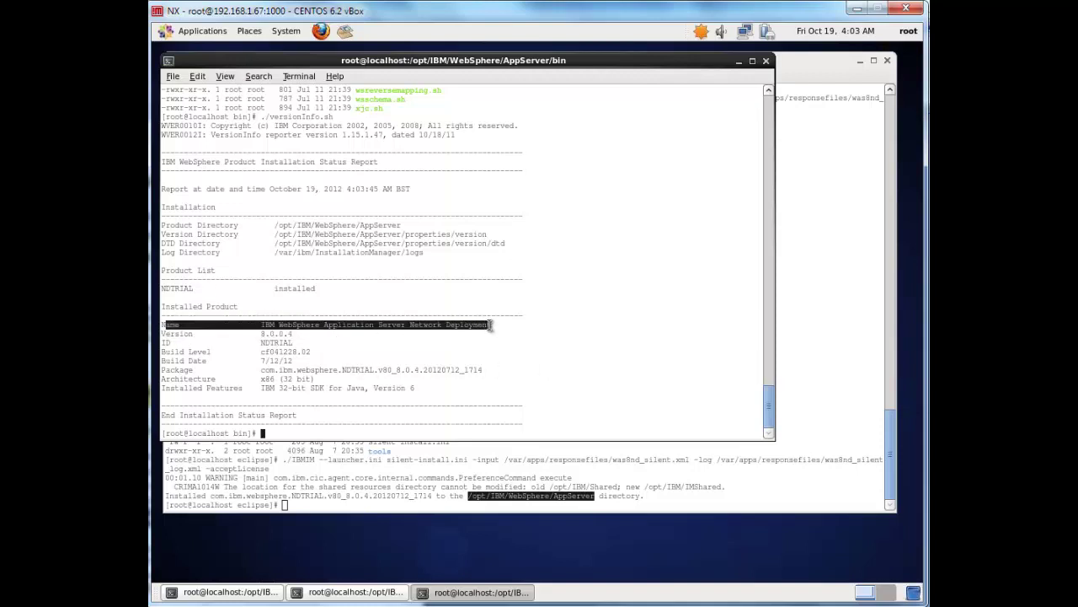
pyautogui.moveTo(163, 335); pyautogui.dragTo(278, 344)
pyautogui.doubleClick(276, 343)
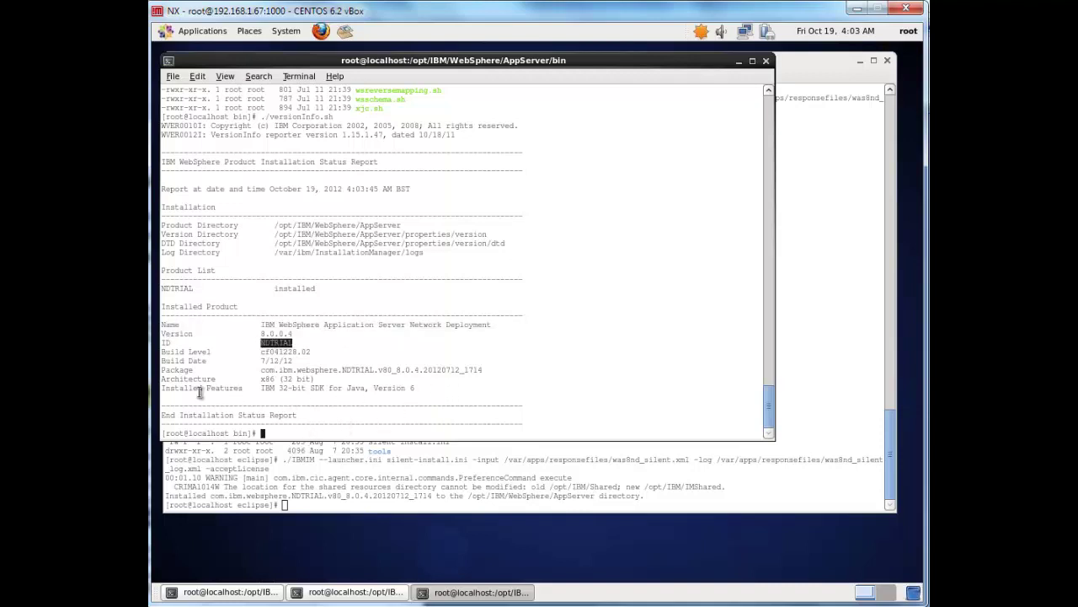
pyautogui.moveTo(261, 389); pyautogui.dragTo(416, 390)
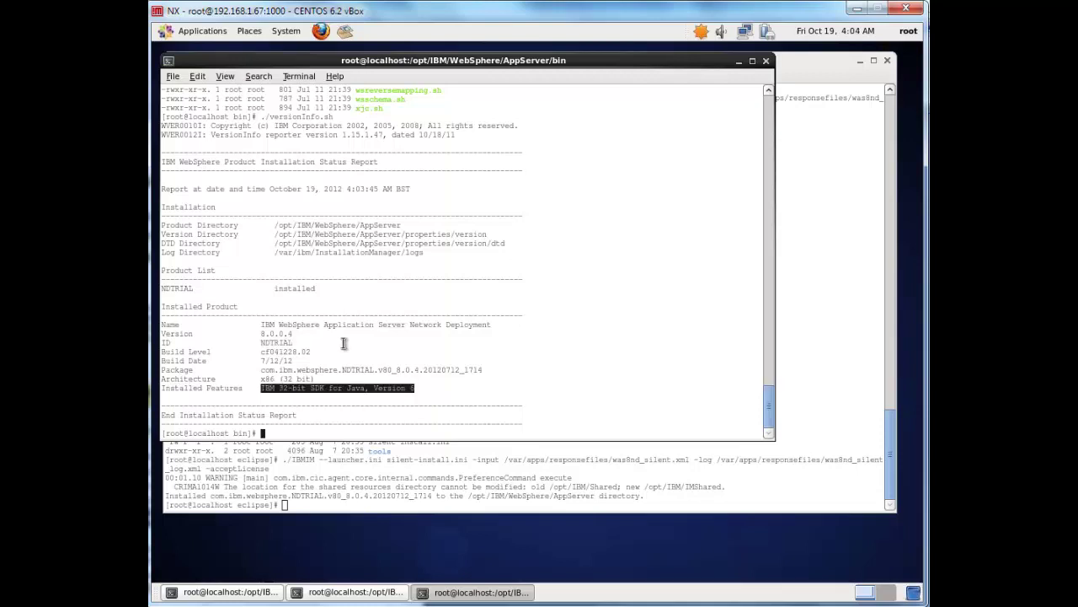